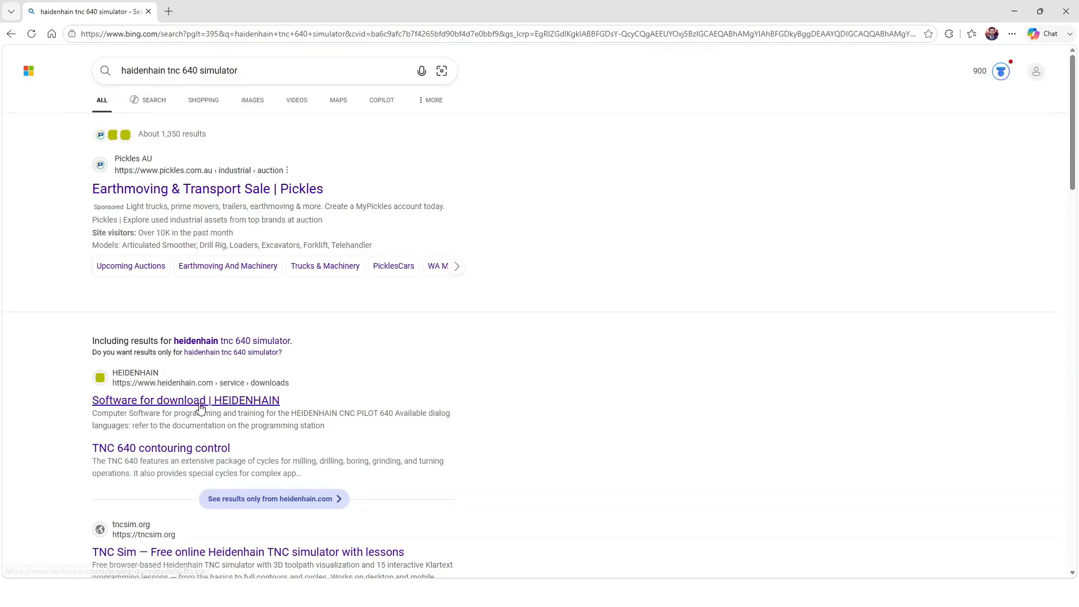
left_click(231, 404)
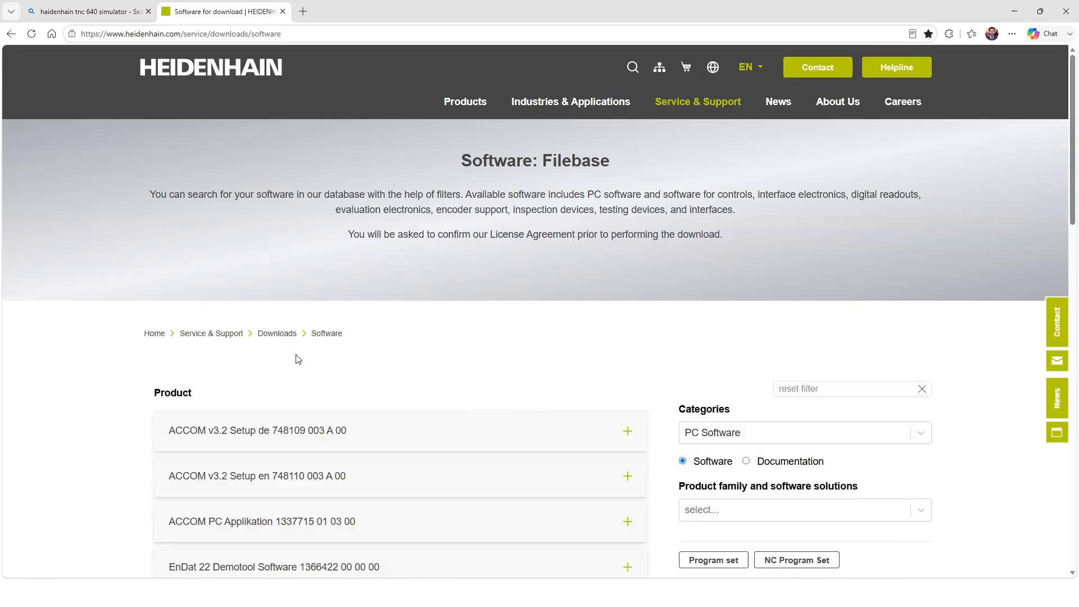
scroll(295, 357, "down", 3)
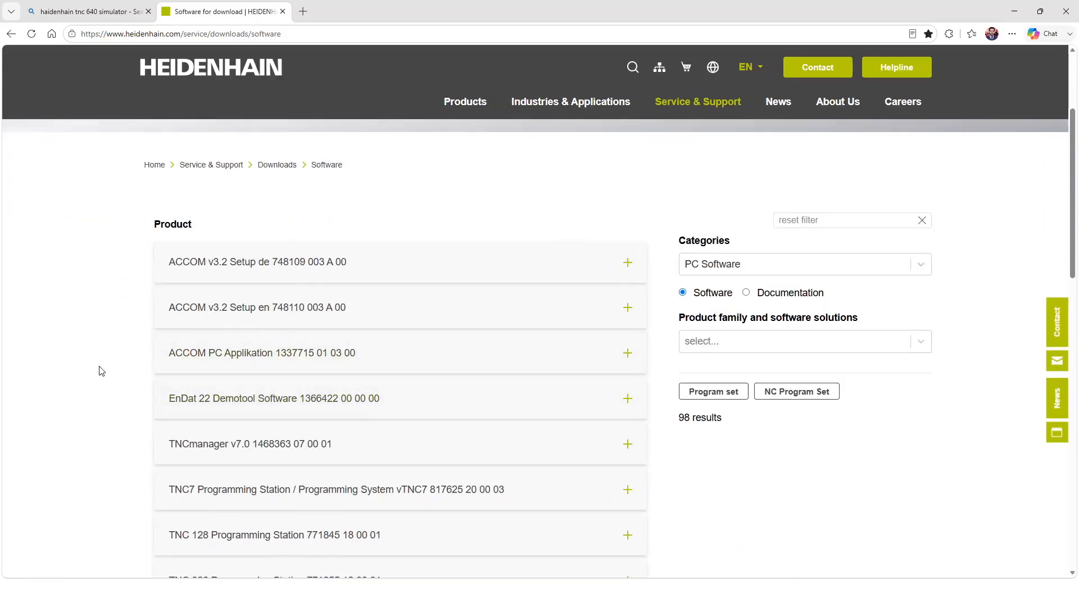
scroll(123, 378, "down", 2)
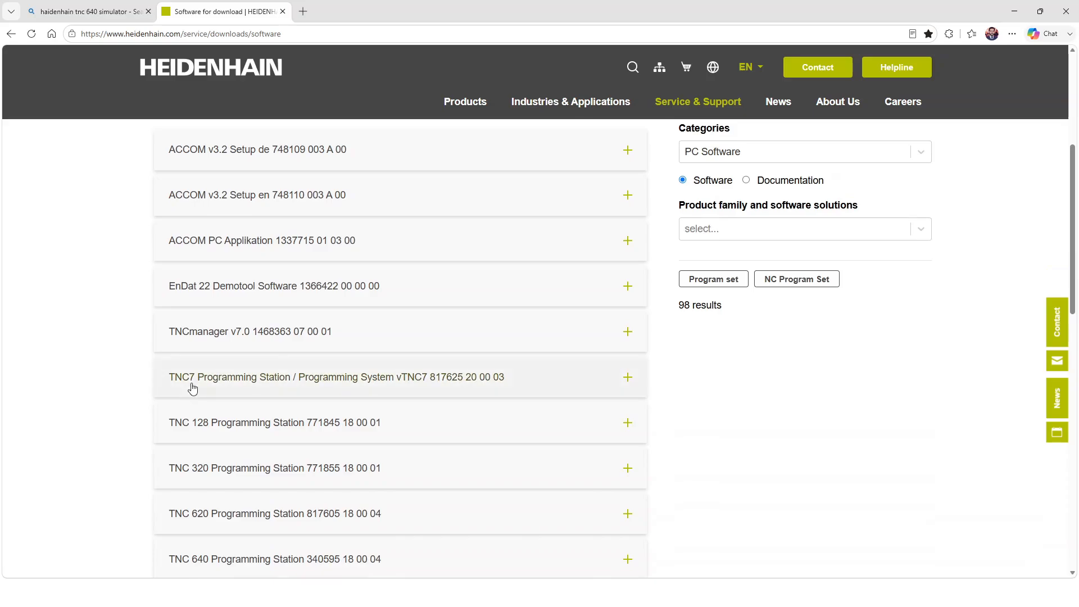
scroll(190, 451, "down", 2)
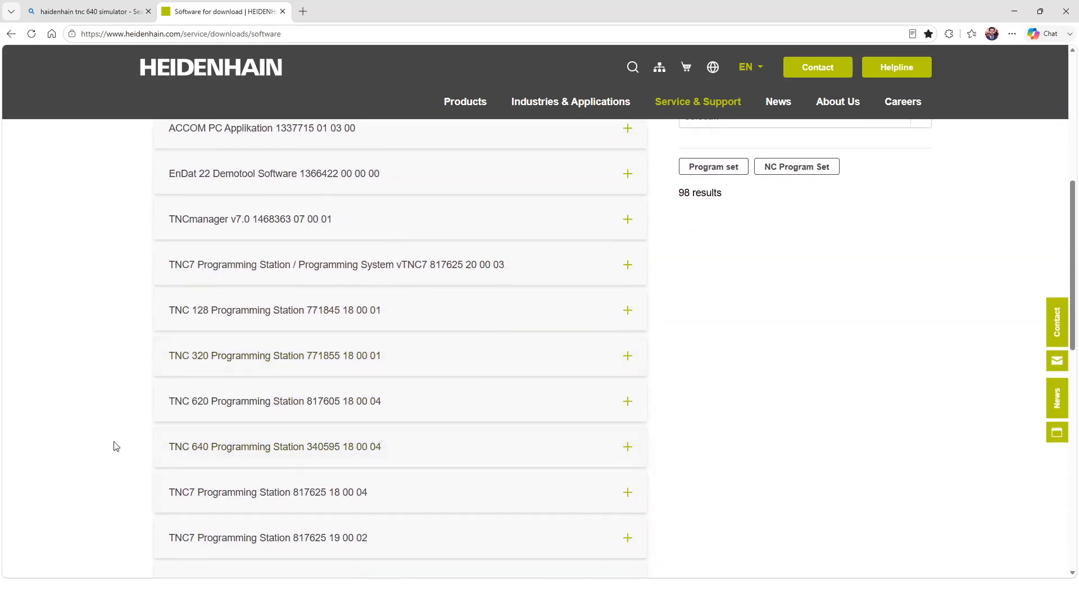
scroll(117, 447, "down", 1)
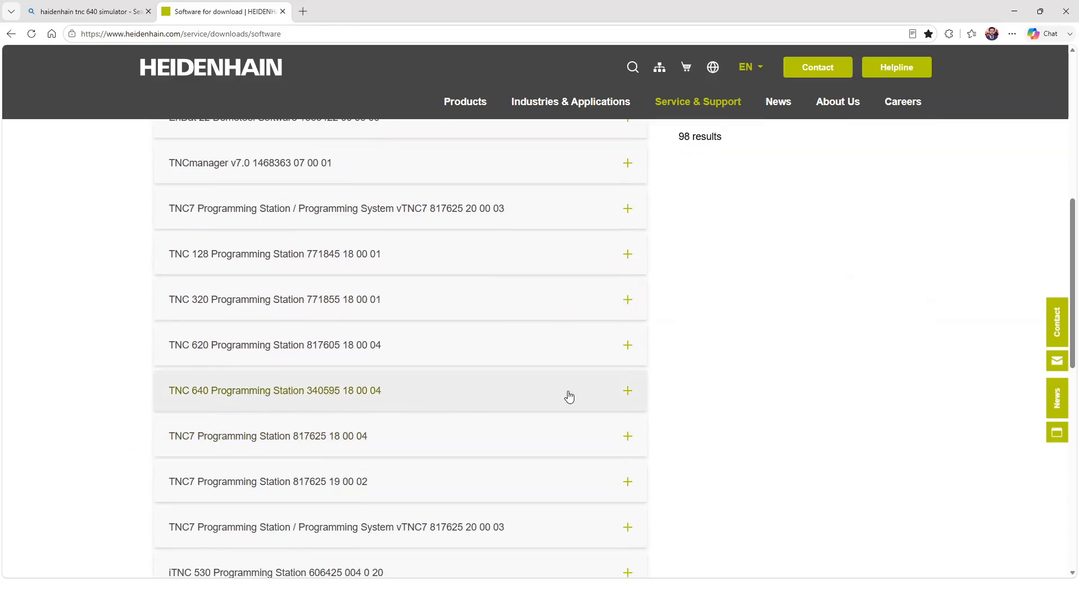
left_click(628, 390)
scroll(258, 387, "down", 8)
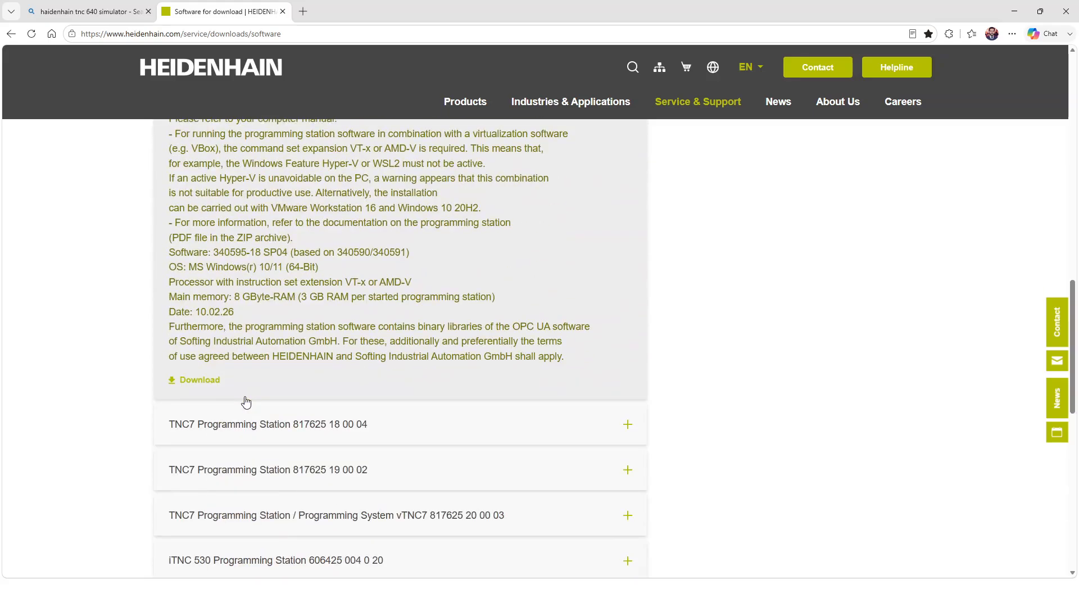
Request the TNC 640 Programming Station download and accept the licence agreement to download the ZIP file.
left_click(187, 381)
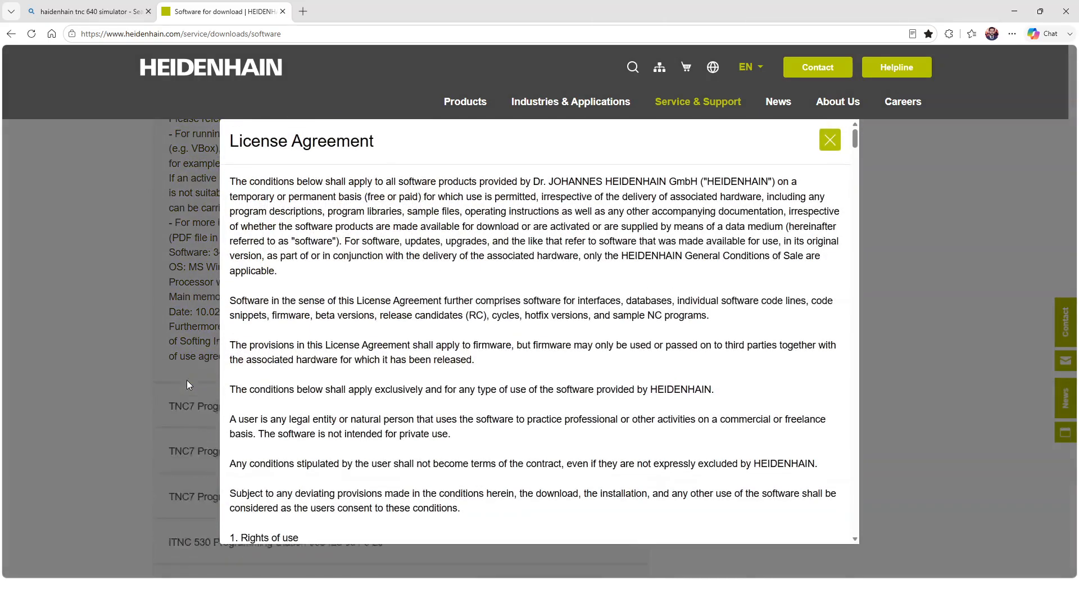
scroll(187, 380, "down", 8)
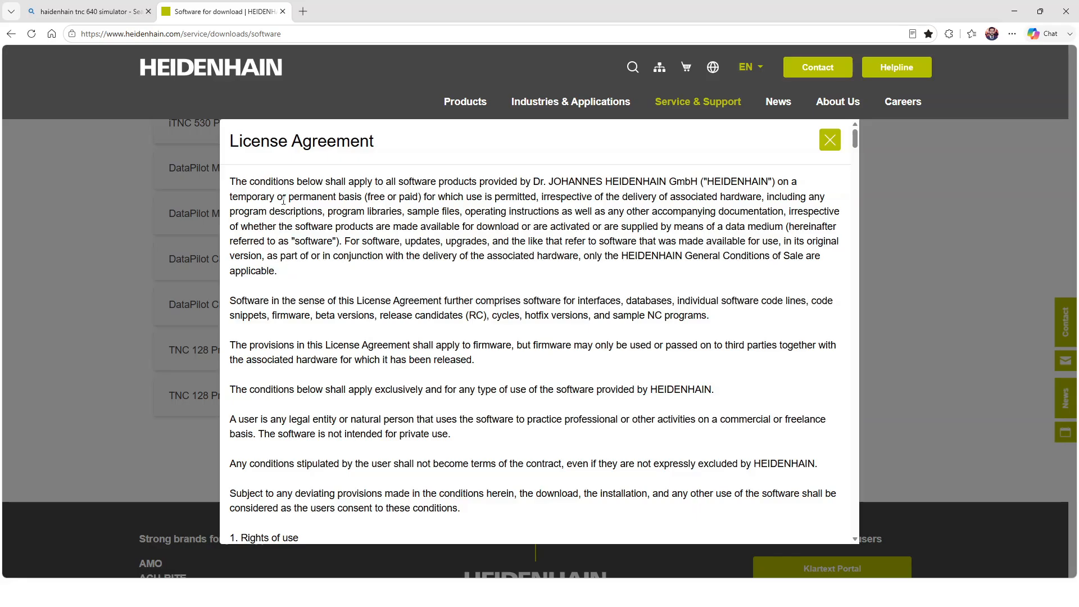
scroll(352, 281, "down", 15)
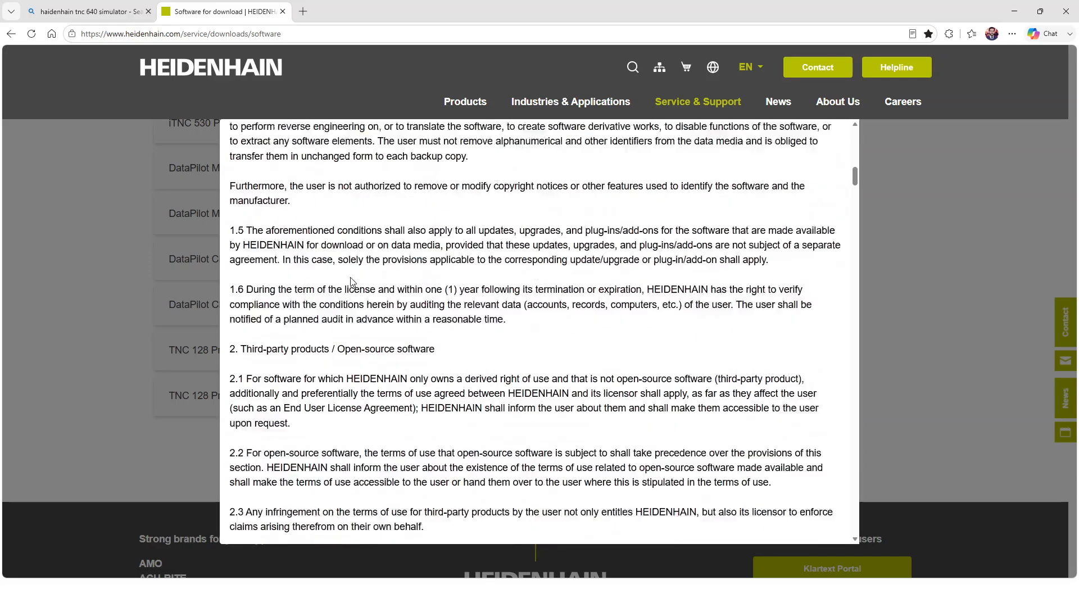
scroll(353, 281, "down", 20)
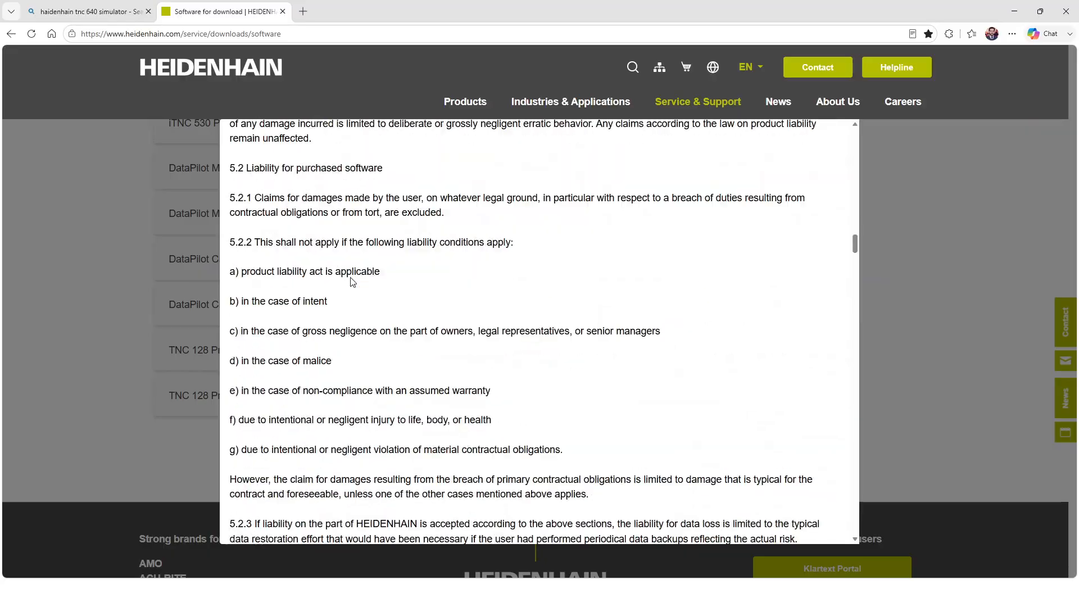
scroll(352, 281, "down", 20)
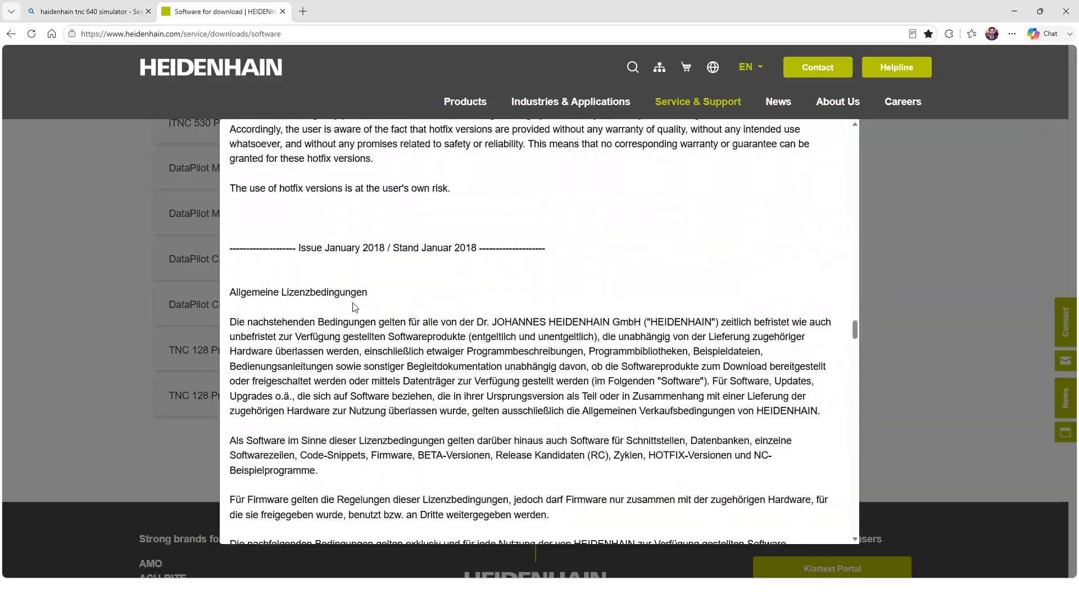
scroll(354, 304, "down", 15)
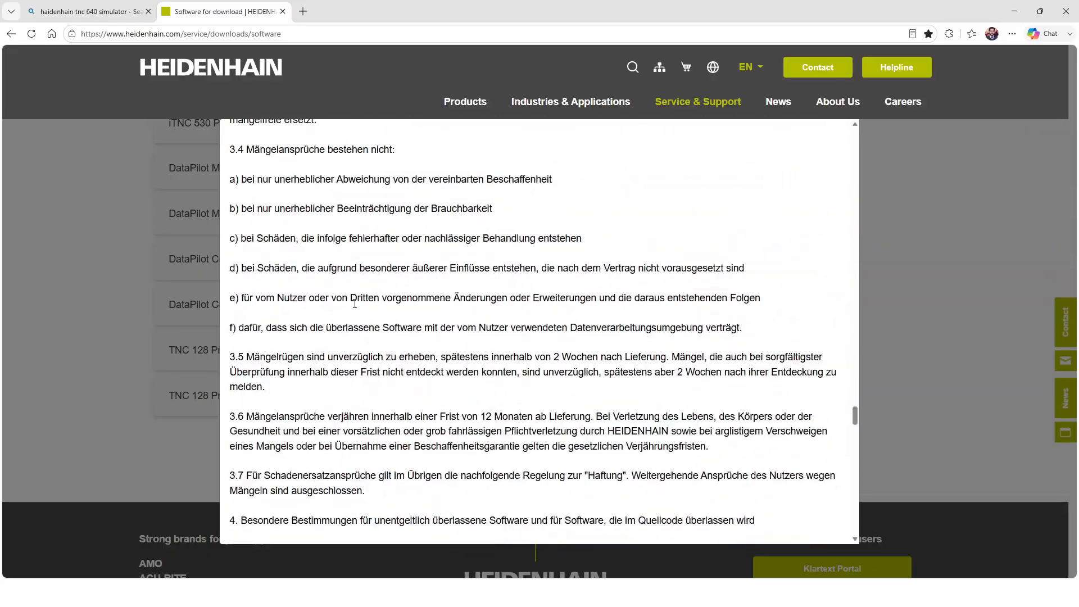
scroll(354, 304, "up", 15)
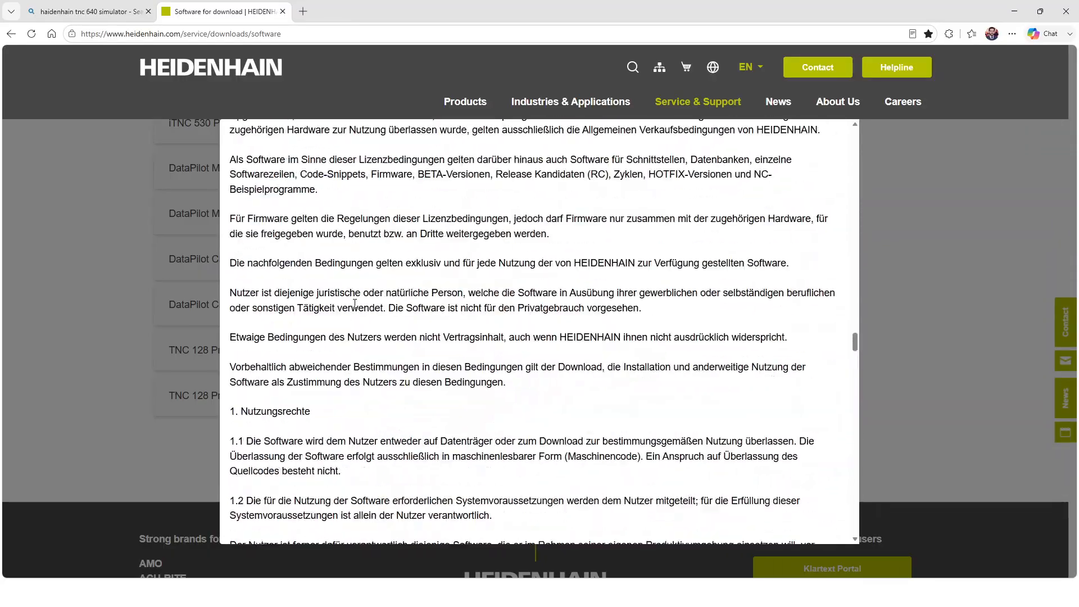
scroll(355, 304, "up", 8)
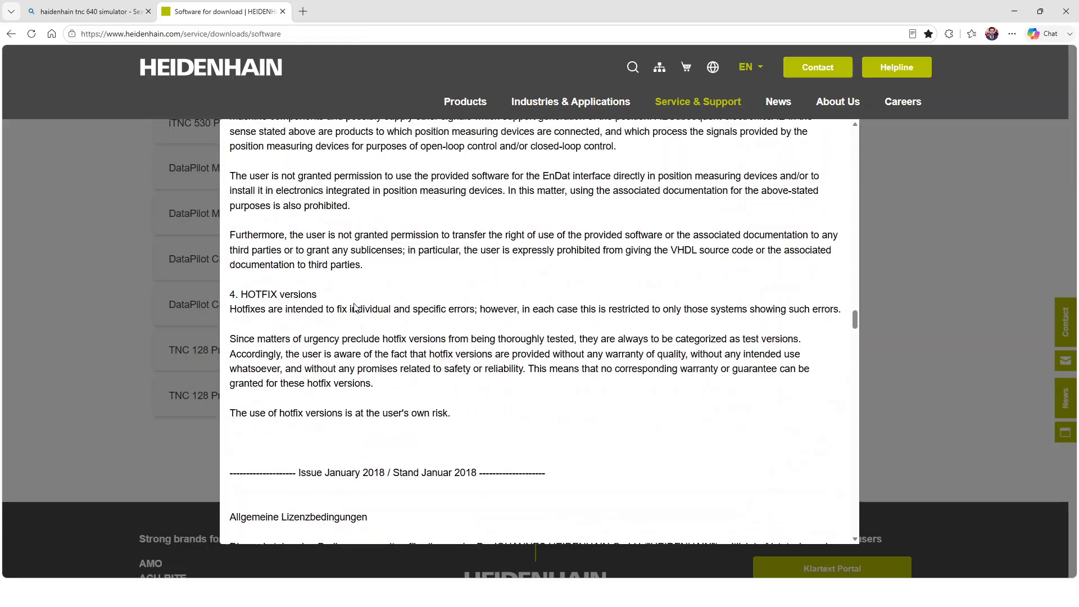
scroll(357, 308, "down", 12)
scroll(356, 308, "down", 20)
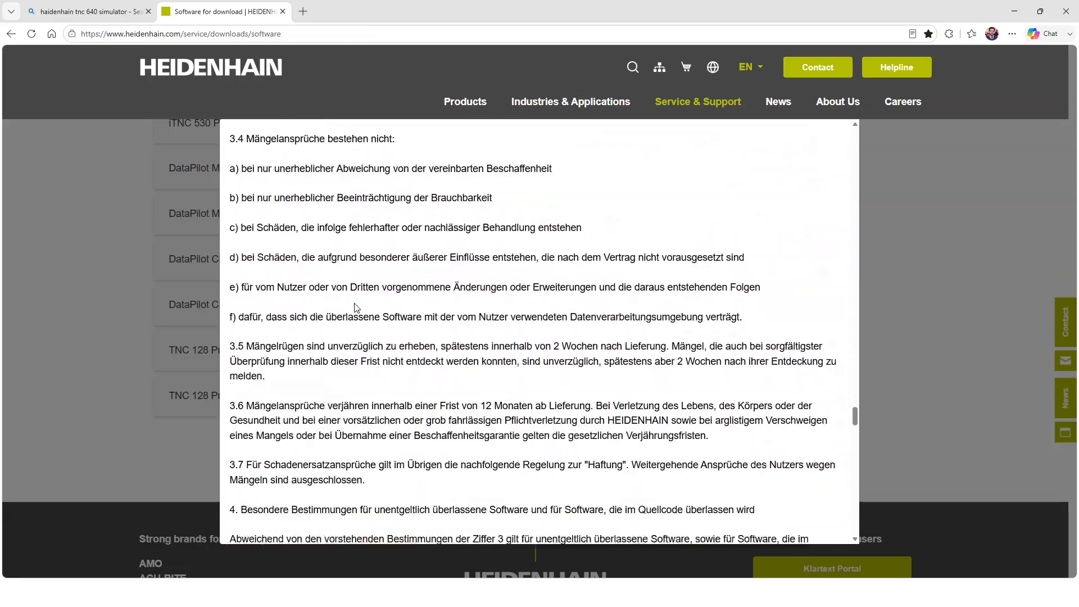
scroll(354, 308, "down", 20)
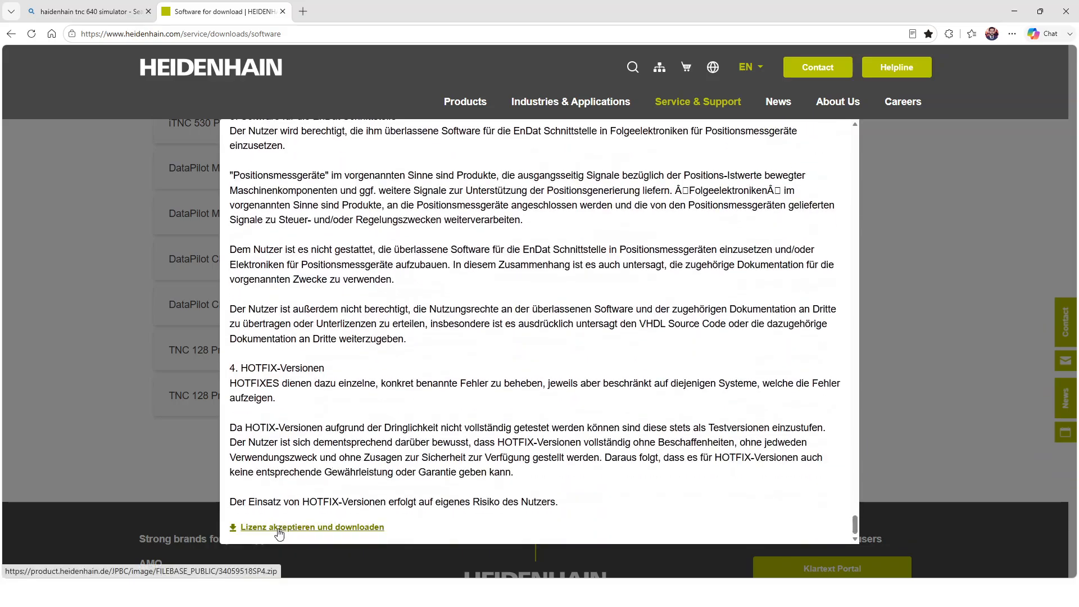
left_click(280, 528)
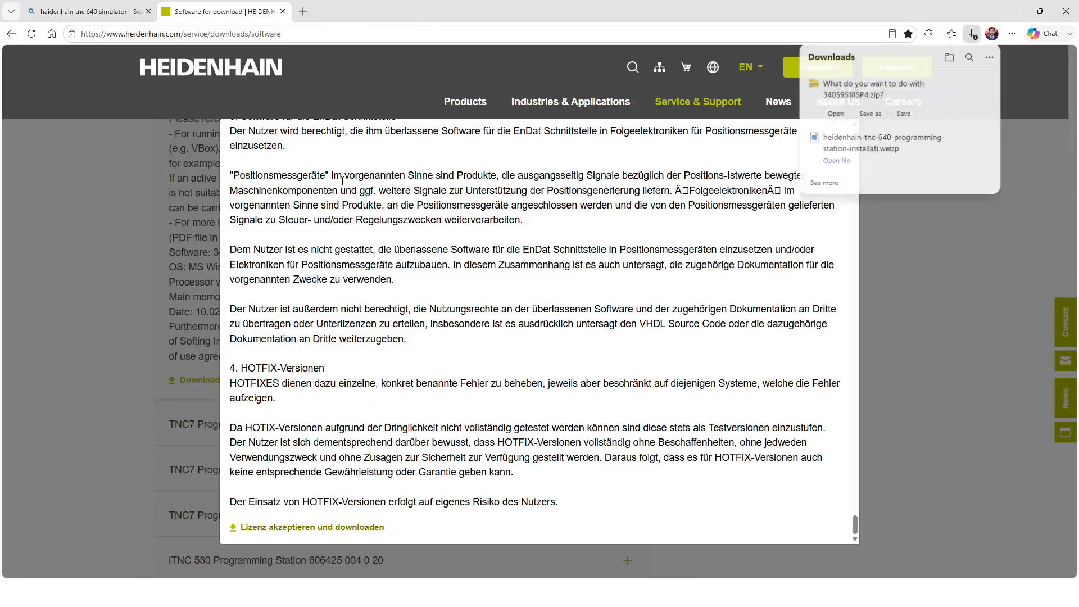
left_click(866, 113)
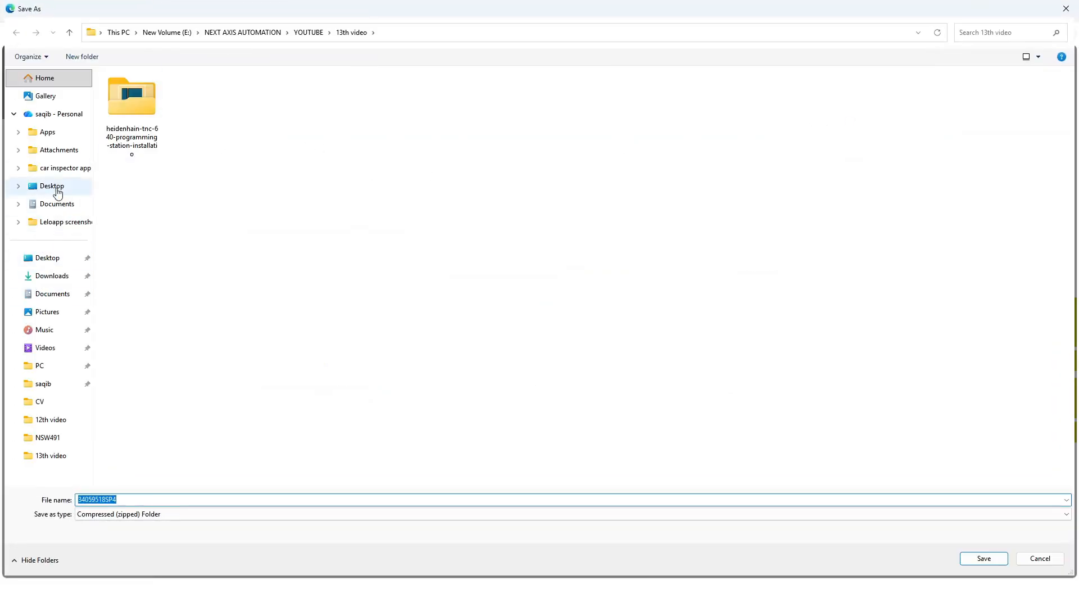
left_click(51, 276)
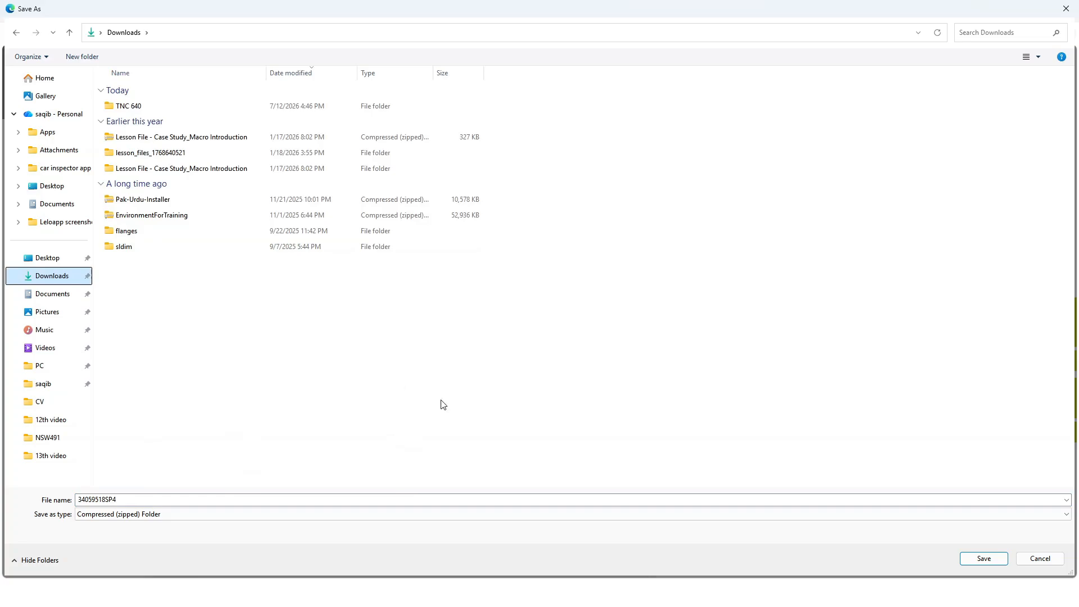
double_click(138, 106)
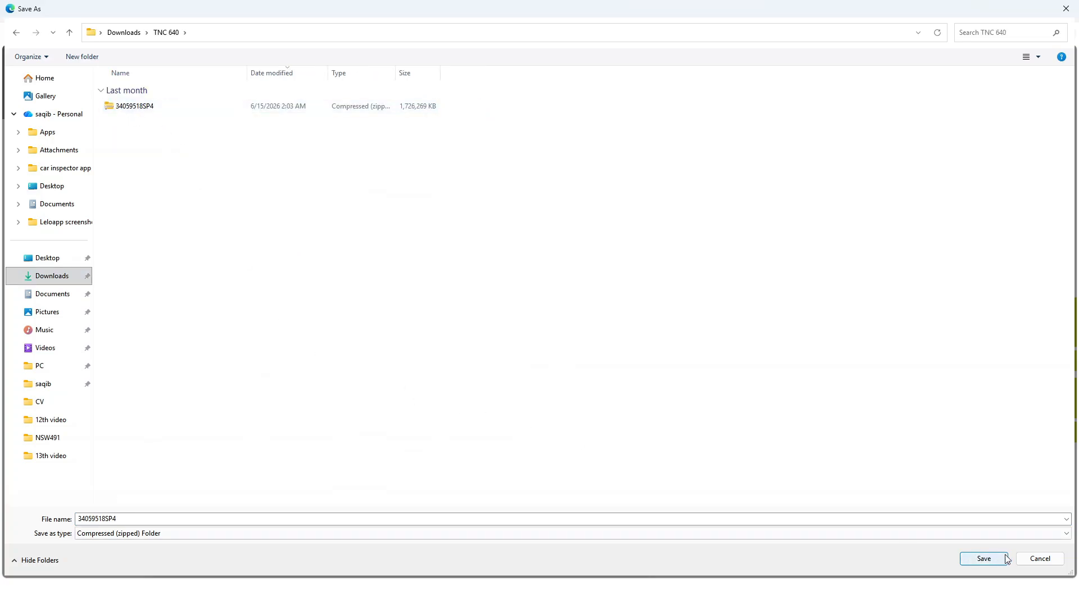
left_click(1027, 560)
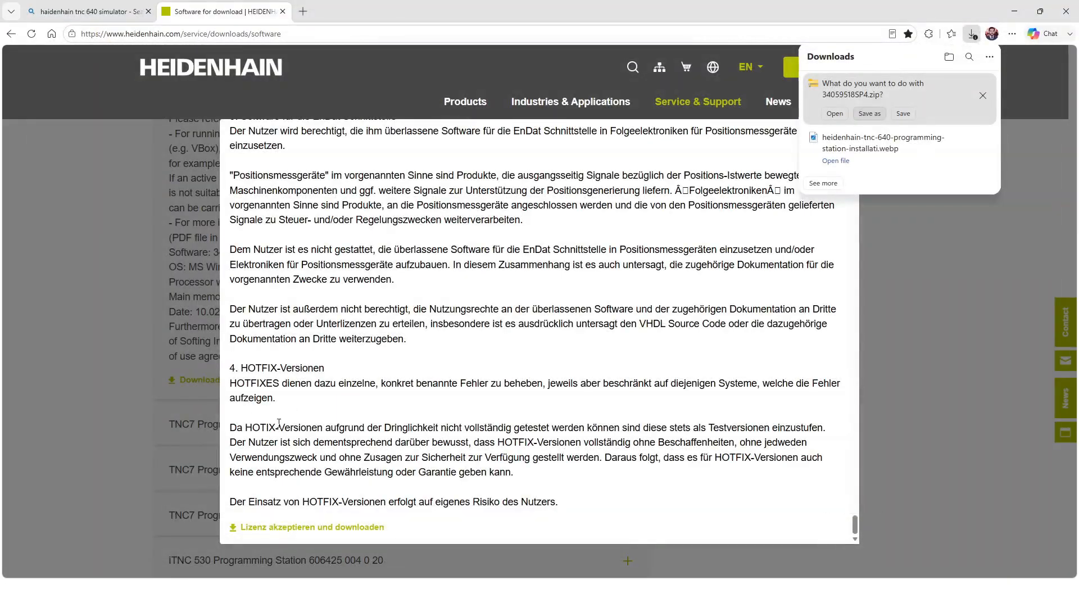
Switch to File Explorer and extract the 34059518SP4 archive in the TNC 640 downloads folder to the default destination.
mouse_move(553, 593)
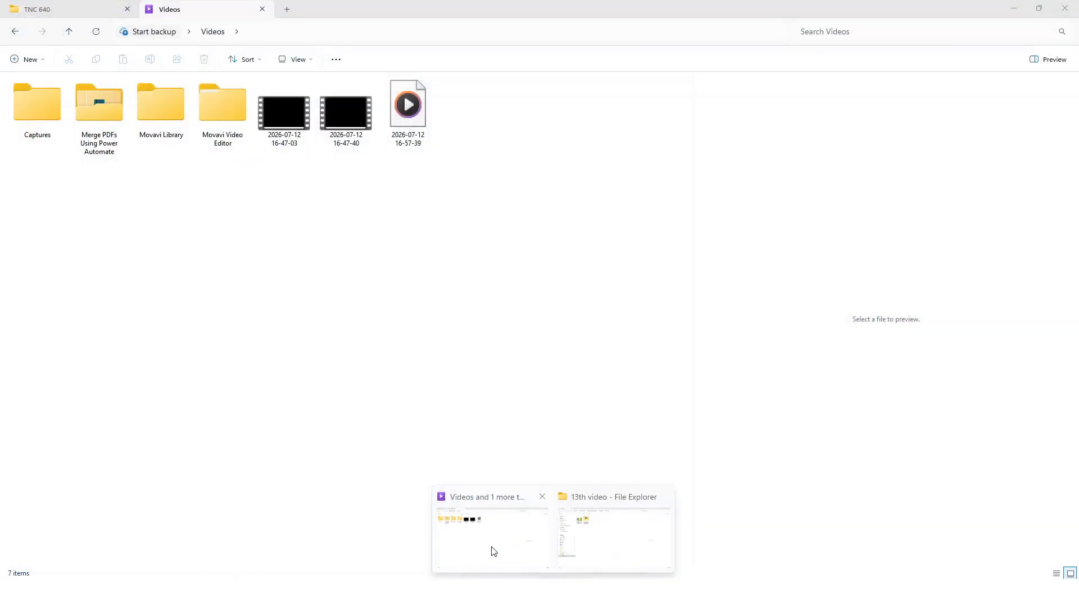
left_click(494, 551)
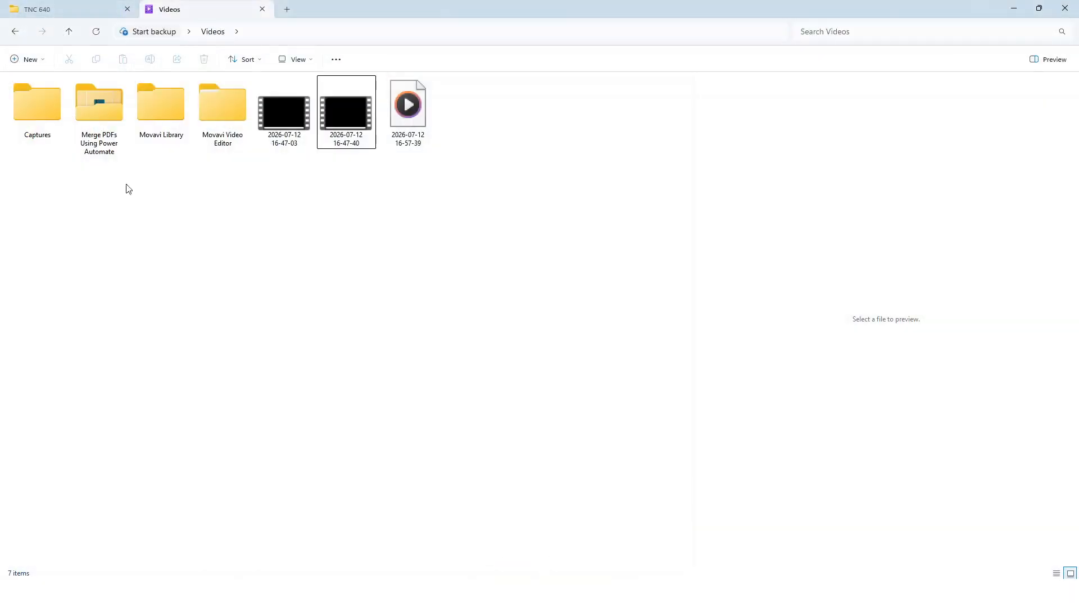
left_click(32, 10)
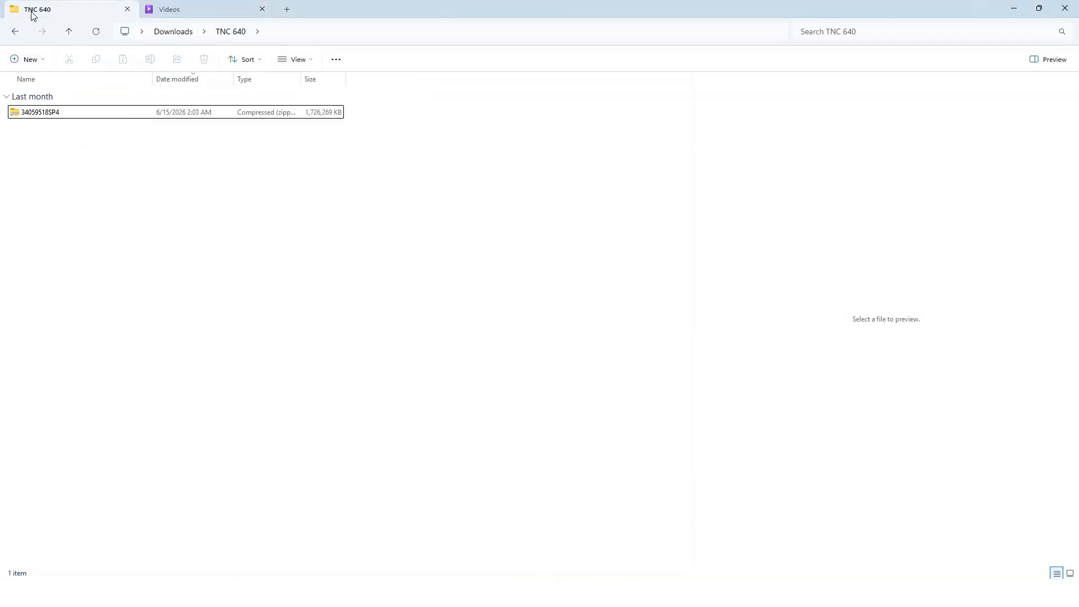
left_click(50, 115)
right_click(50, 115)
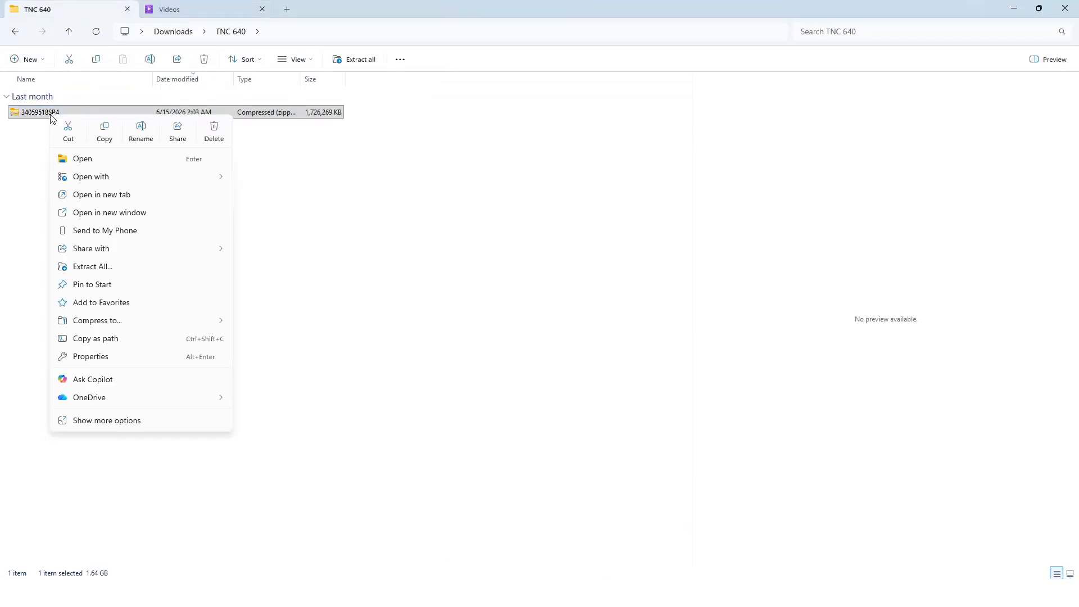
left_click(138, 267)
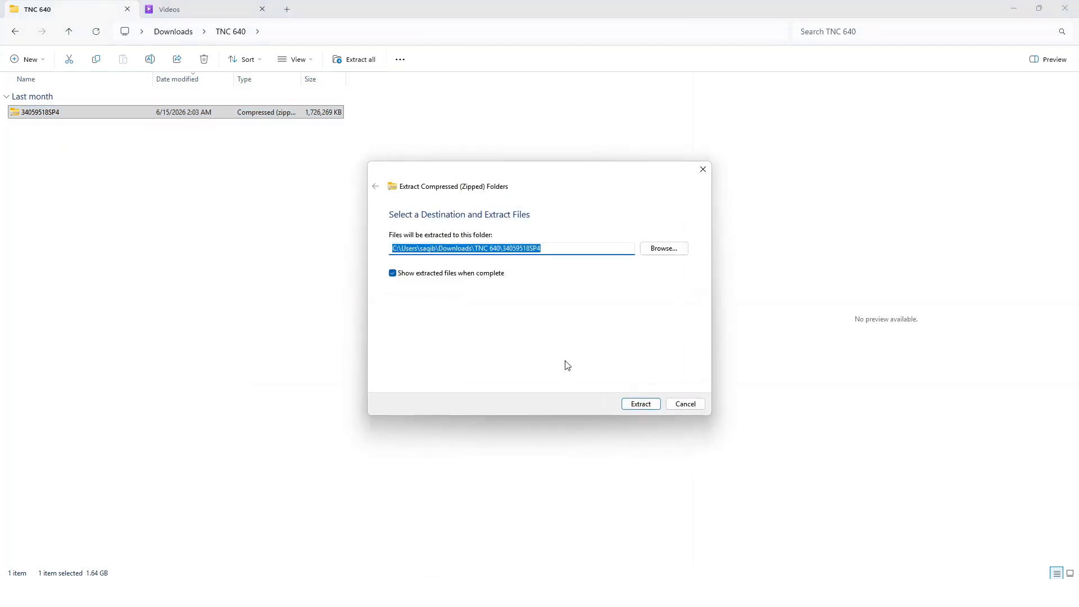
left_click(641, 404)
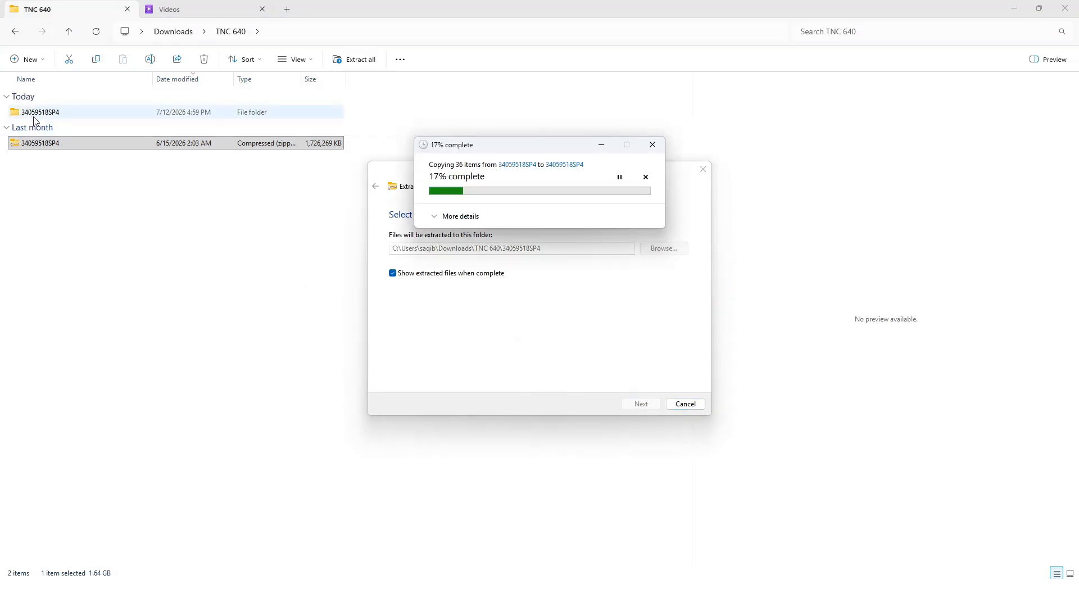
left_click(63, 144)
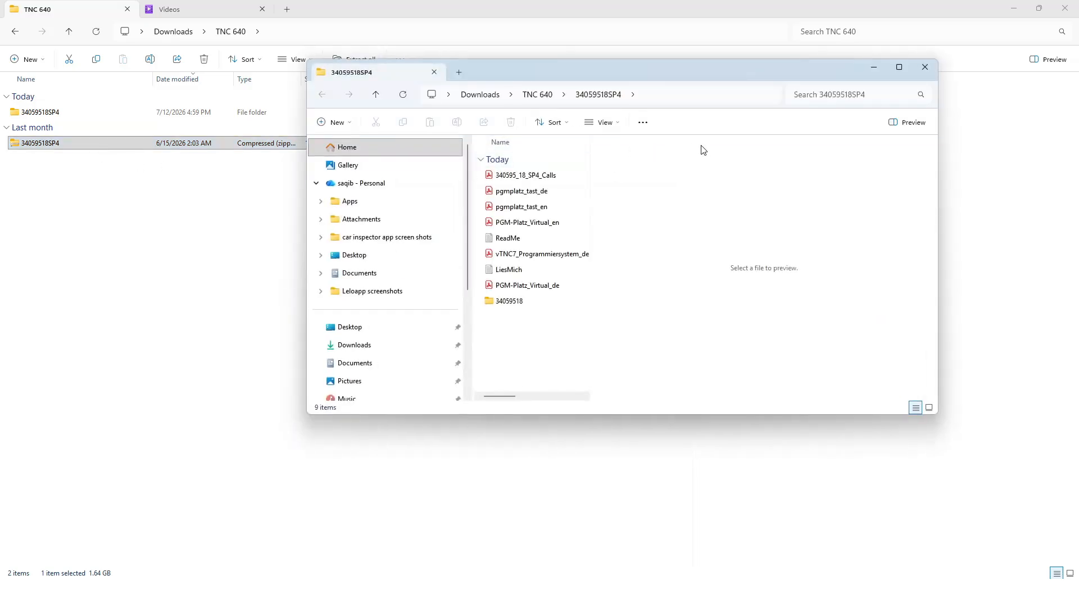
Maximize the extracted files' window and open the Setup folder inside 34059518 and 340595_18_SP4.
double_click(800, 68)
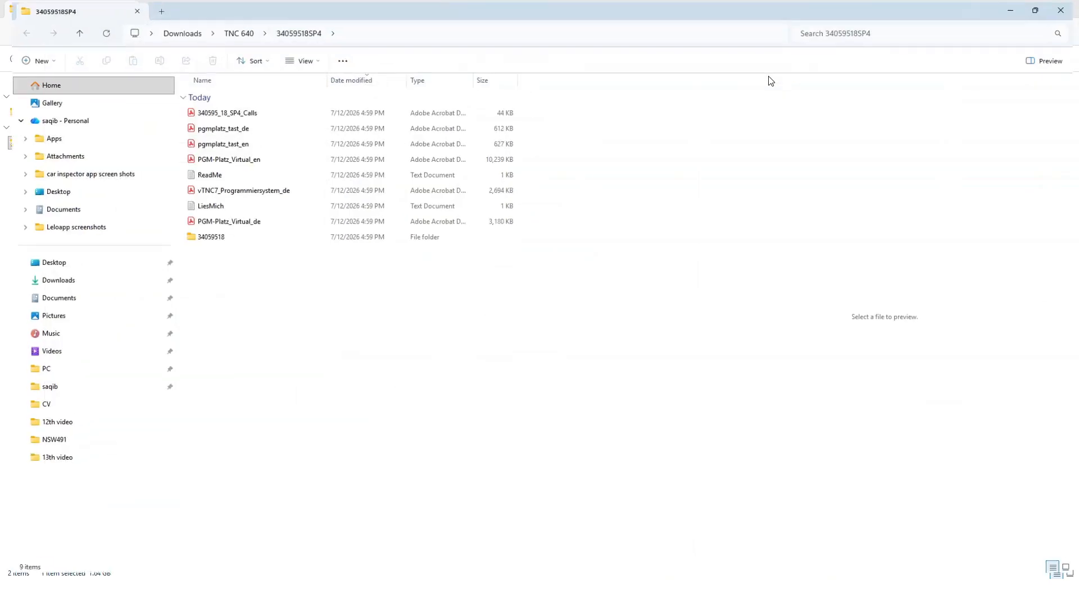
double_click(208, 241)
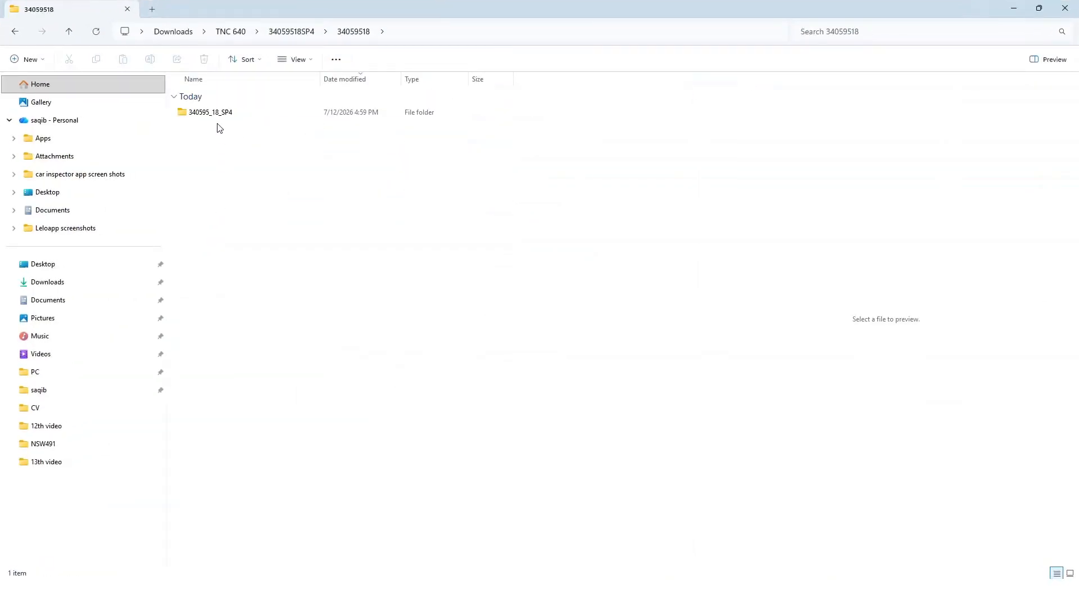
double_click(217, 113)
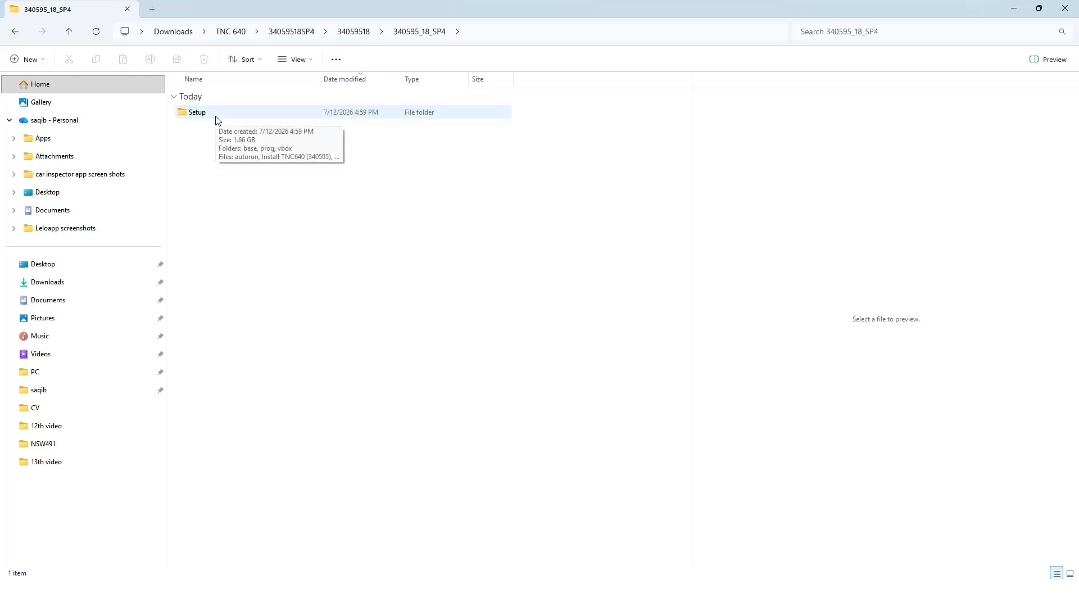
double_click(217, 117)
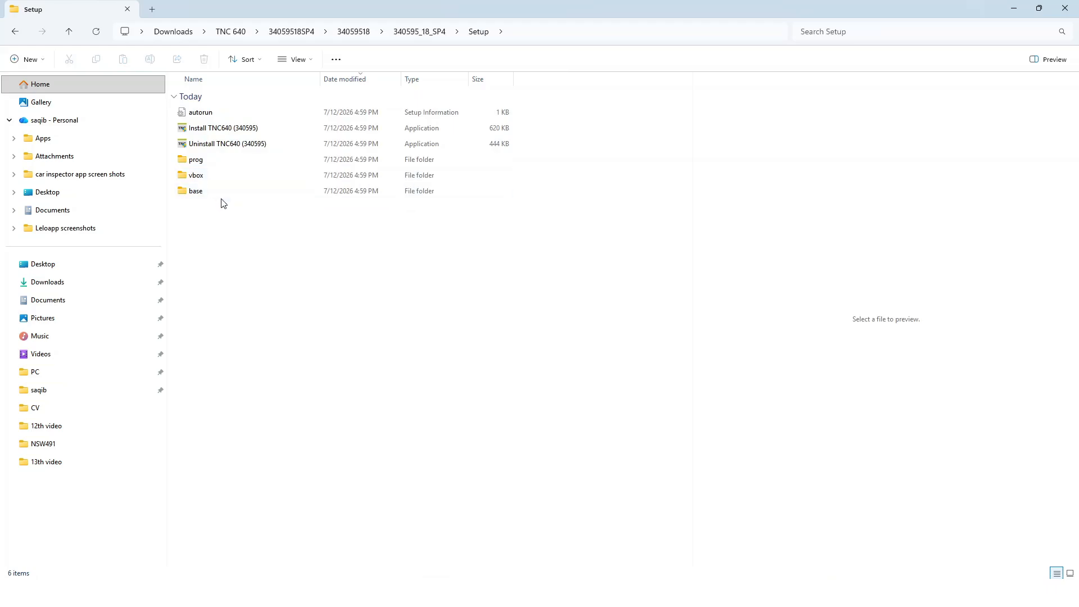
Launch the Install TNC640 (340595) application from the Setup folder.
left_click(211, 129)
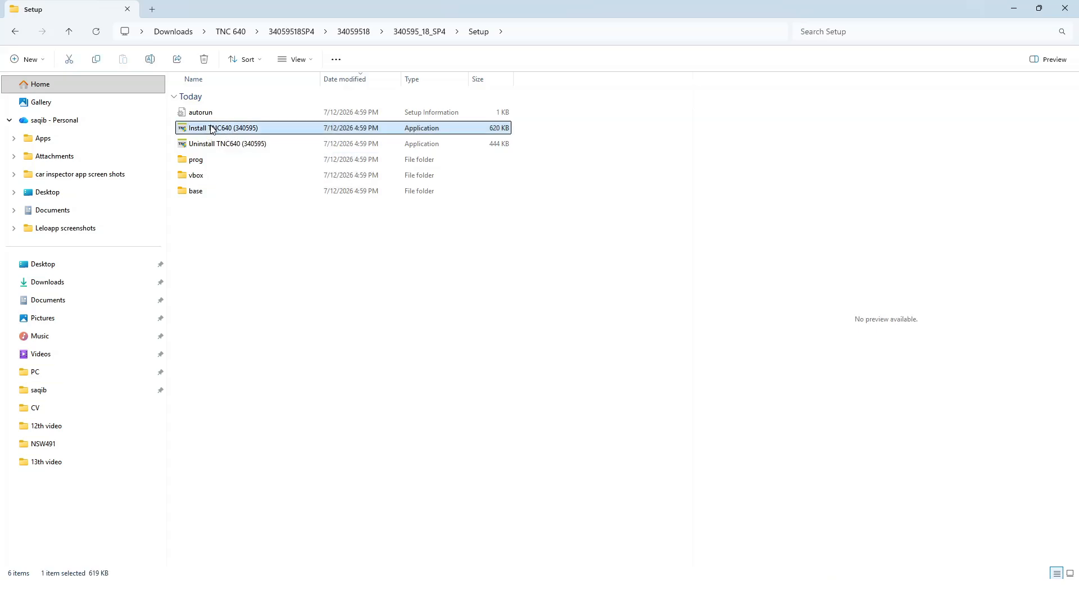
right_click(230, 136)
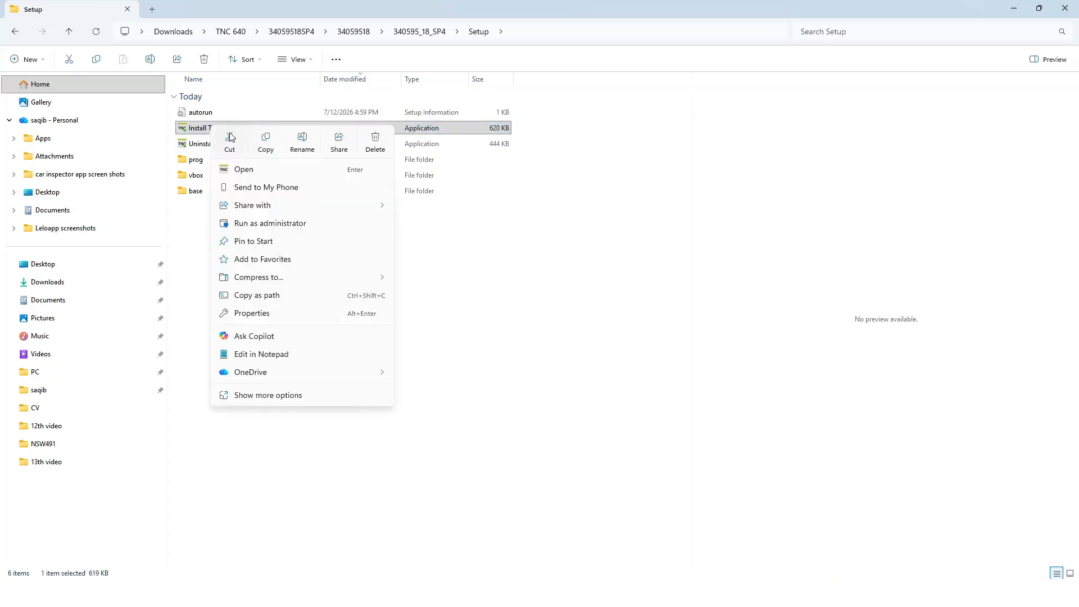
left_click(243, 169)
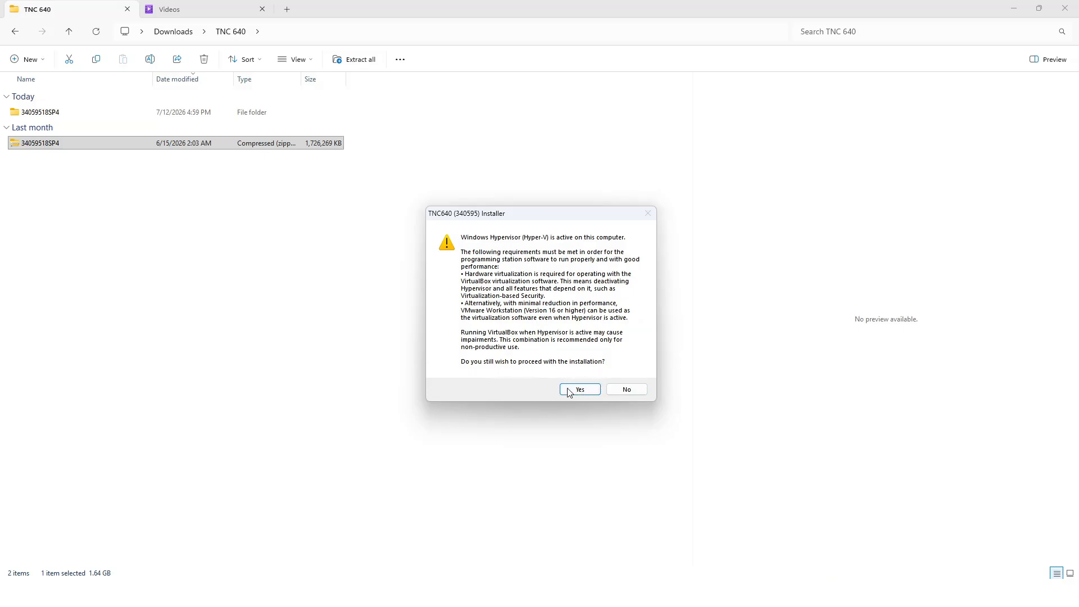
Decline to proceed with the installation at the Hyper-V warning and minimize all open windows to reach the desktop.
left_click(625, 391)
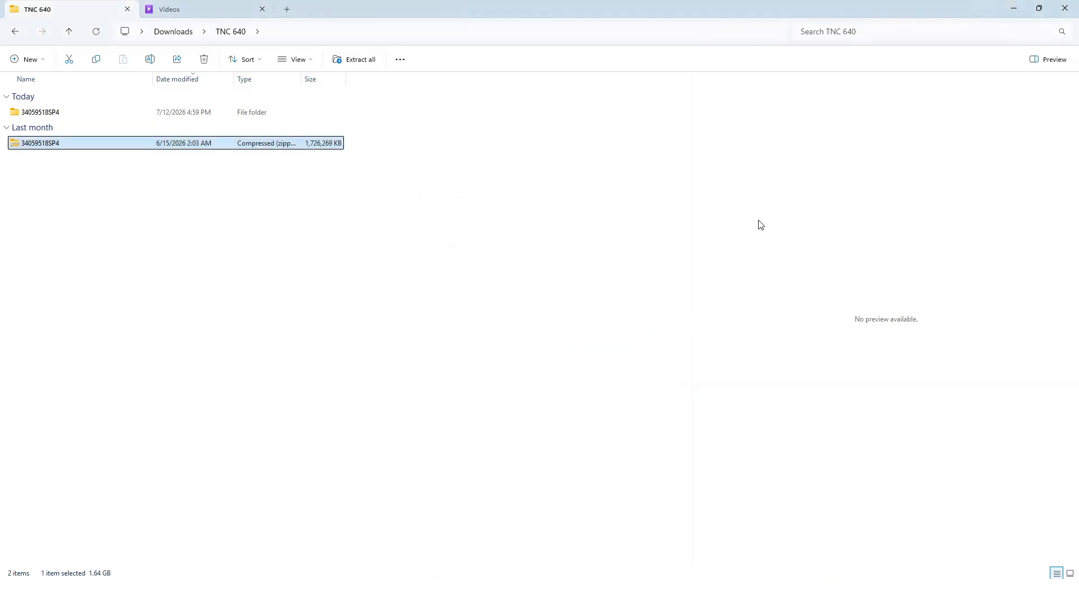
left_click(1013, 8)
left_click(1014, 8)
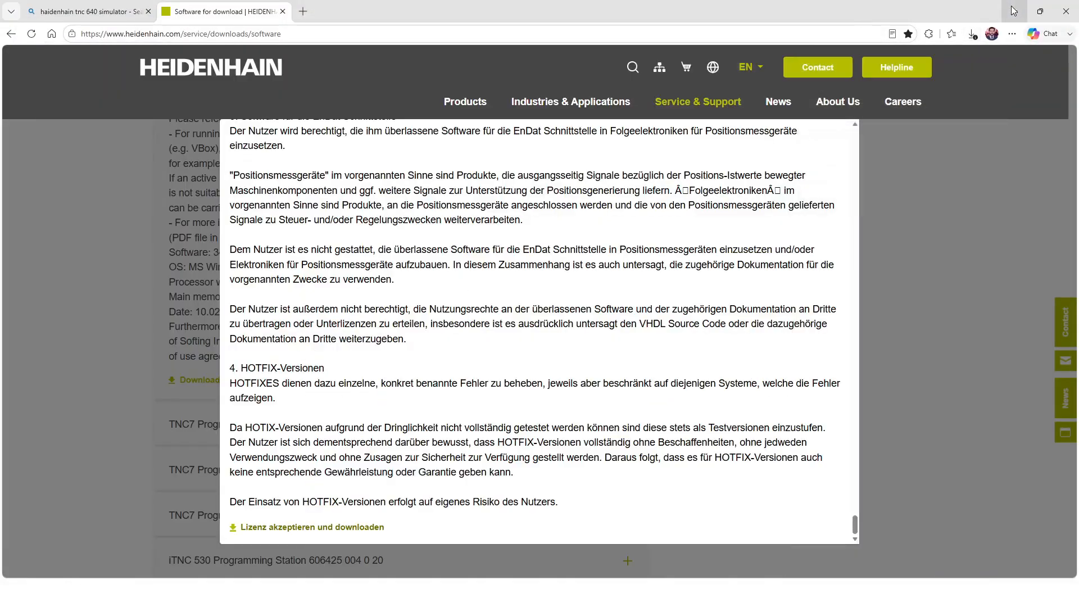
left_click(1014, 8)
left_click(1015, 8)
left_click(1014, 8)
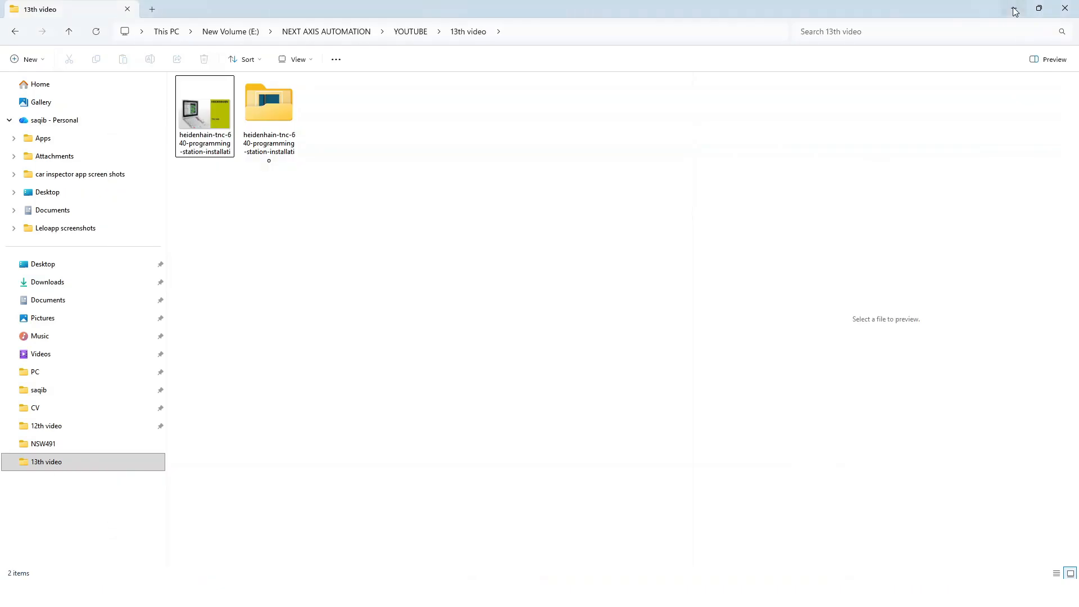
left_click(1014, 8)
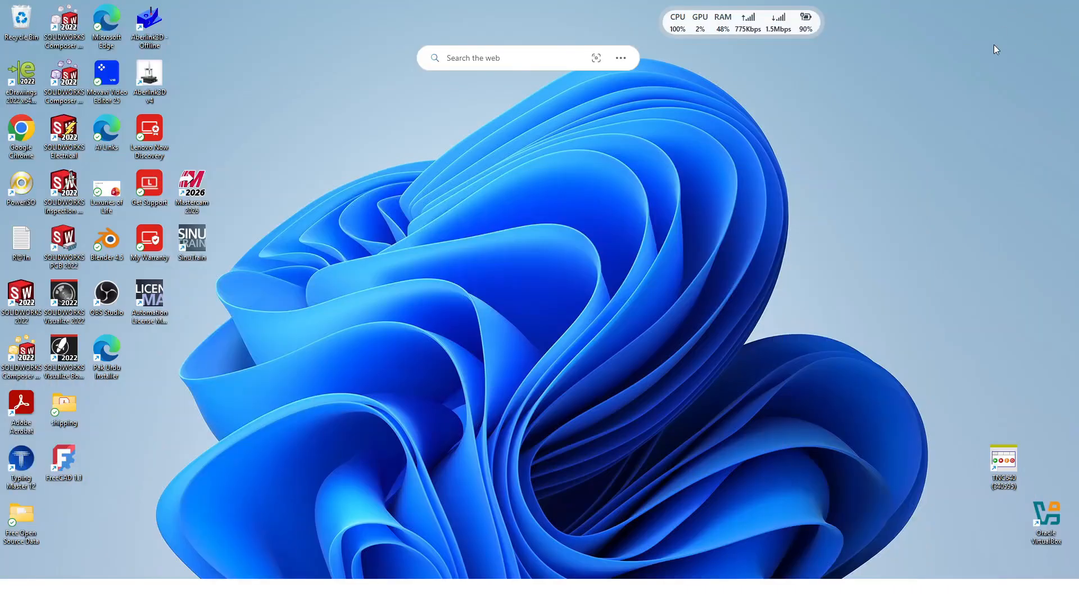
Launch the TNC640 (340595) programming station from the desktop and ignore the virtualization problem.
double_click(1004, 467)
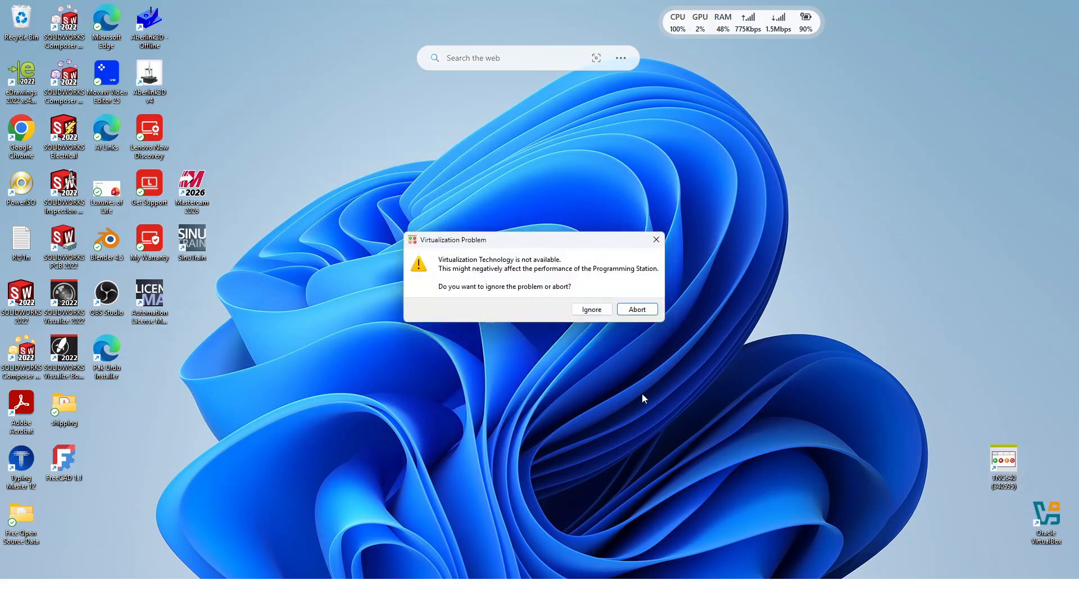
left_click(607, 308)
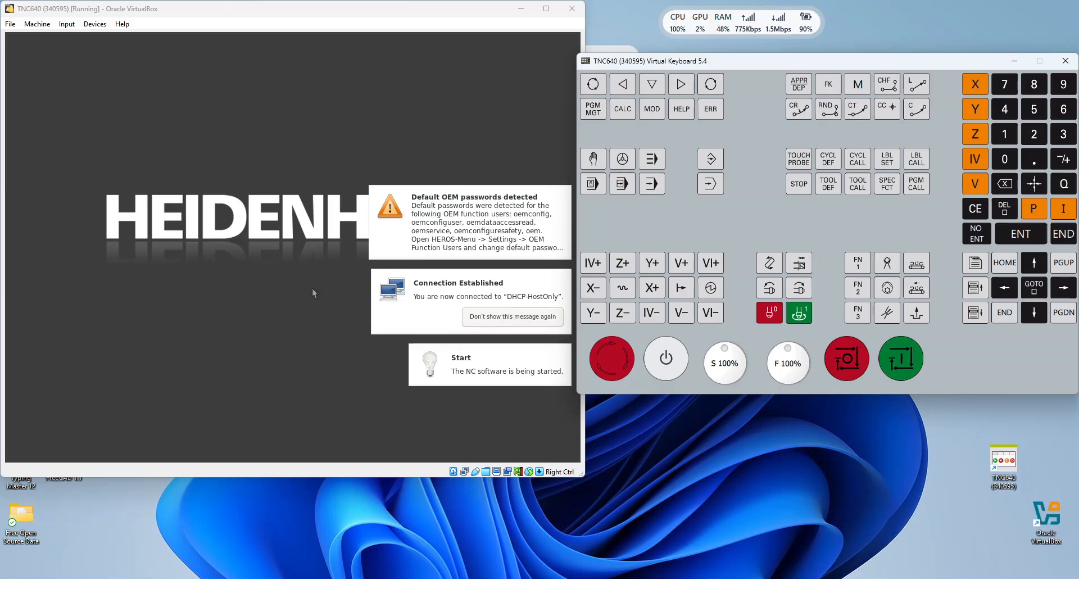
Dismiss the OEM passwords, connection and NC software start notifications, and acknowledge the Shareware demo version notice.
left_click(428, 237)
left_click(411, 320)
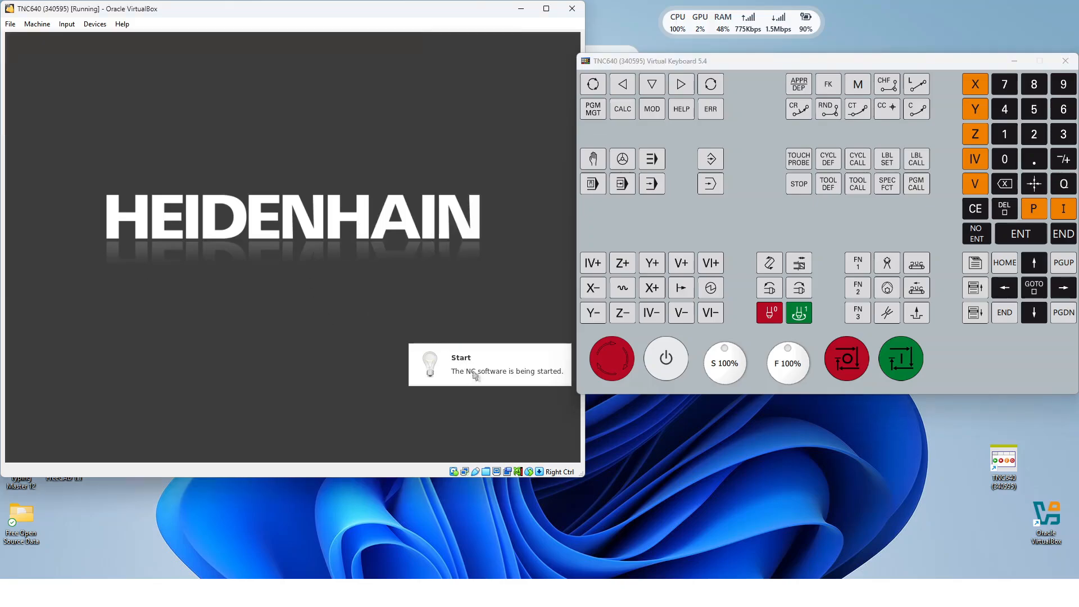
left_click(476, 380)
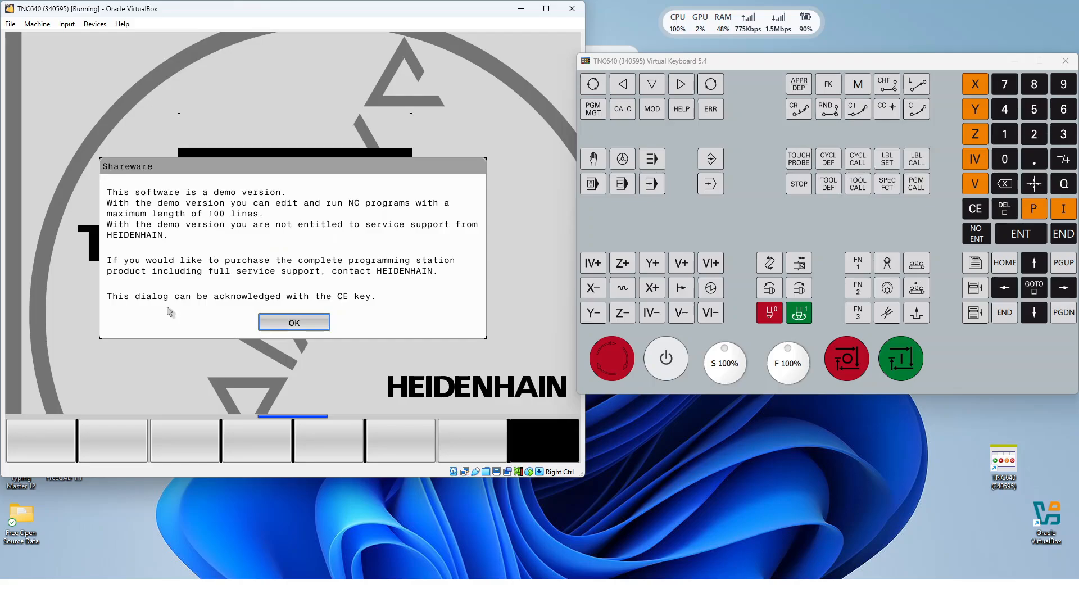
left_click(283, 332)
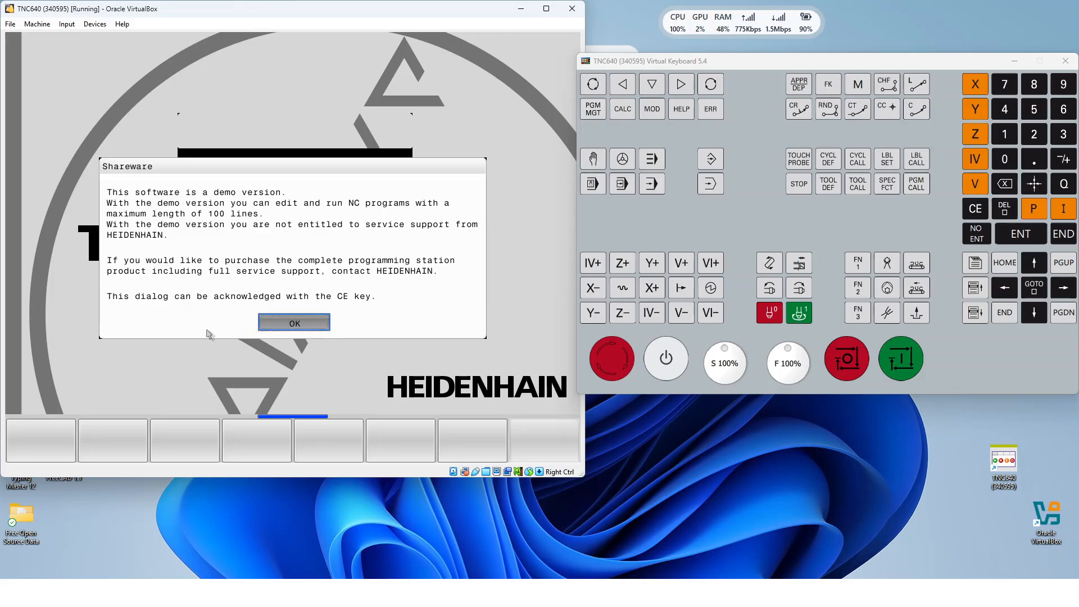